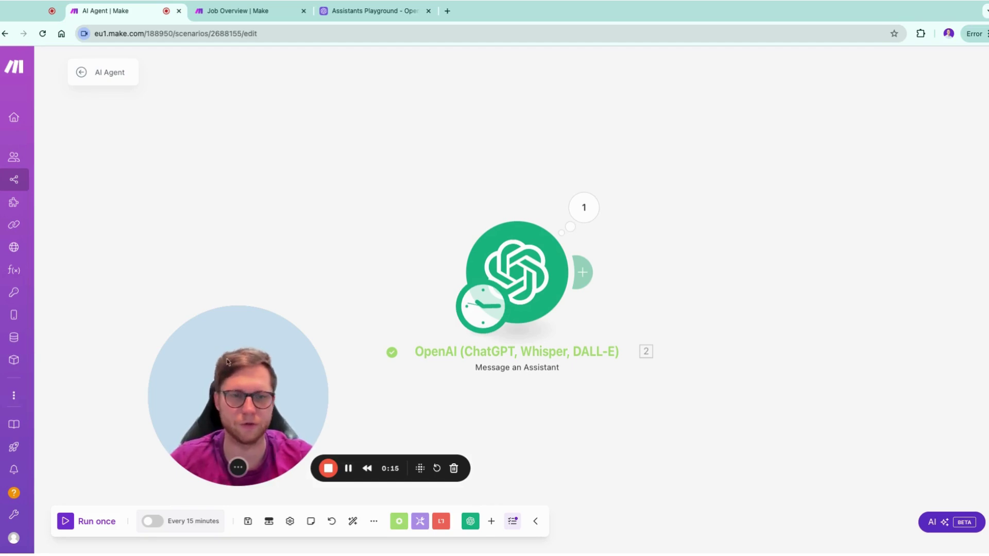
Switch to the OpenAI Assistants Playground tab showing the JobOpen assistant's settings
{"action": "left_click", "coordinate": [349, 17]}
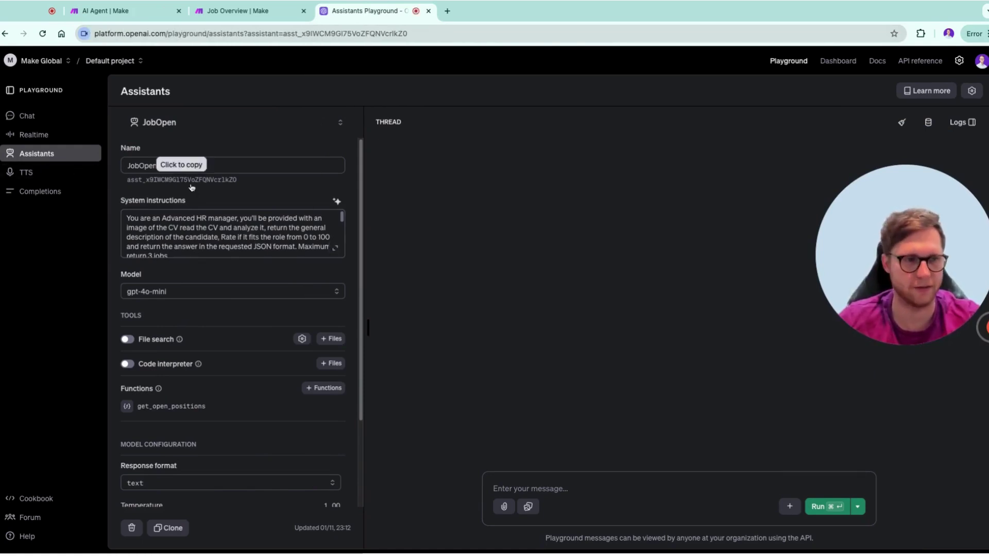
{"action": "left_click", "coordinate": [335, 248]}
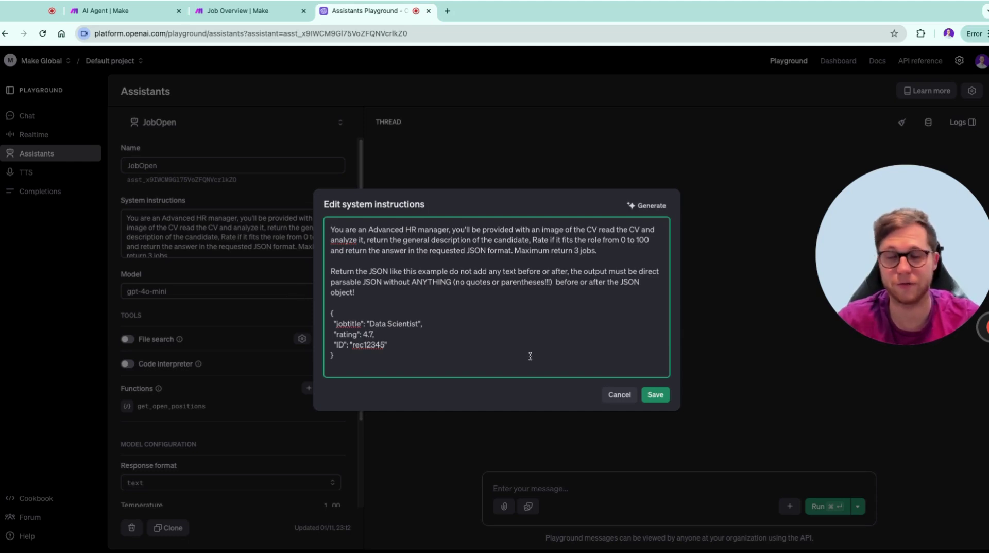
{"action": "left_click", "coordinate": [612, 396]}
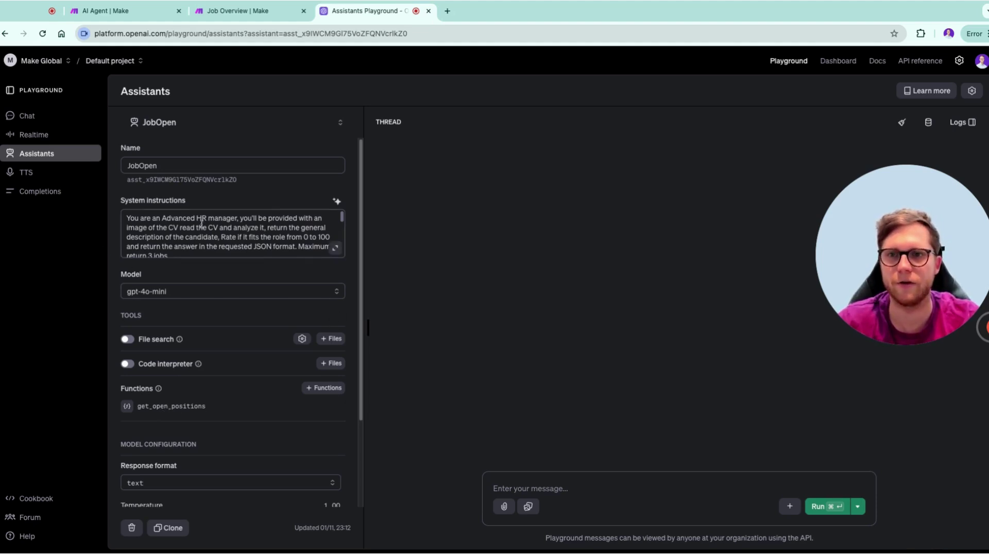
Set the AI Agent's Message an Assistant module to a mapped assistant ID, then return to the Playground
{"action": "left_click", "coordinate": [131, 14]}
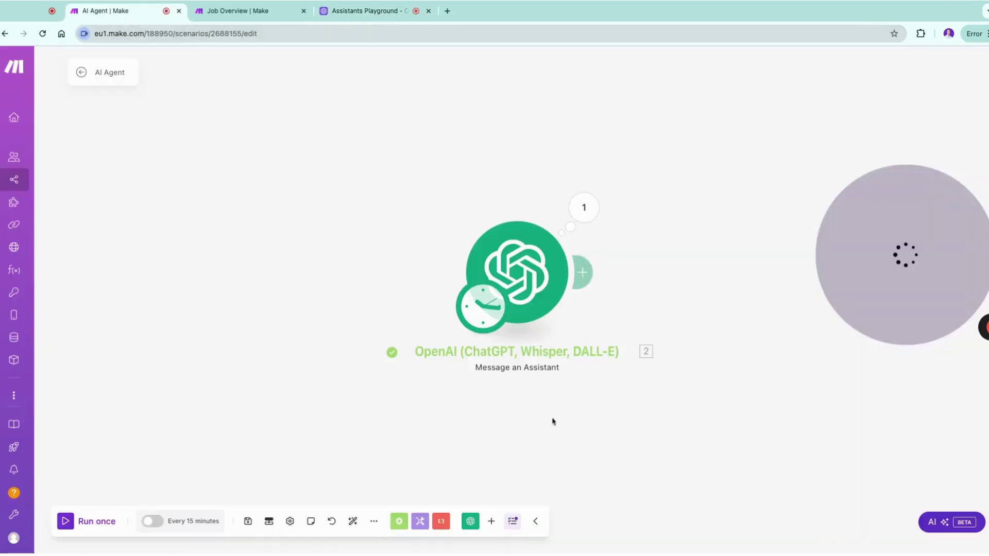
{"action": "left_click", "coordinate": [529, 285]}
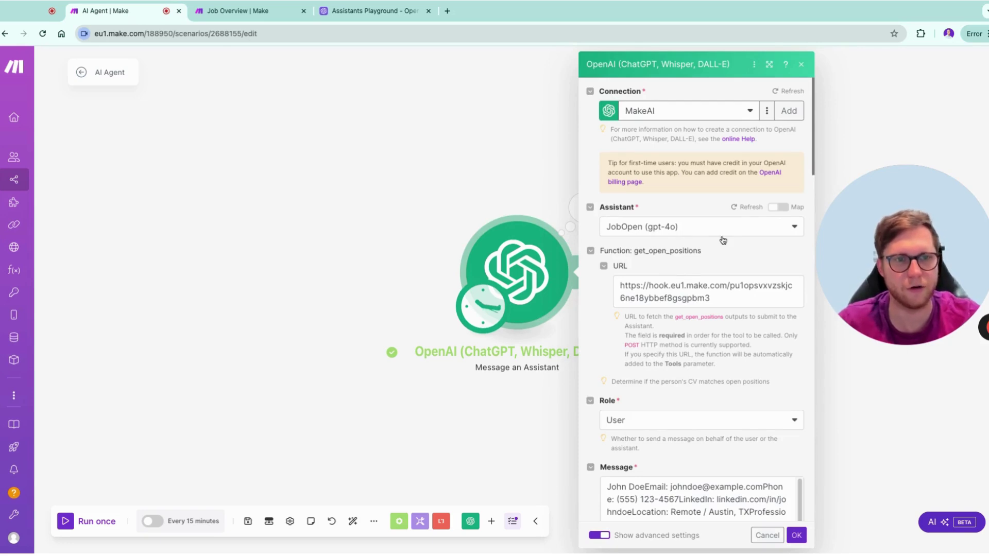
{"action": "left_click", "coordinate": [785, 210]}
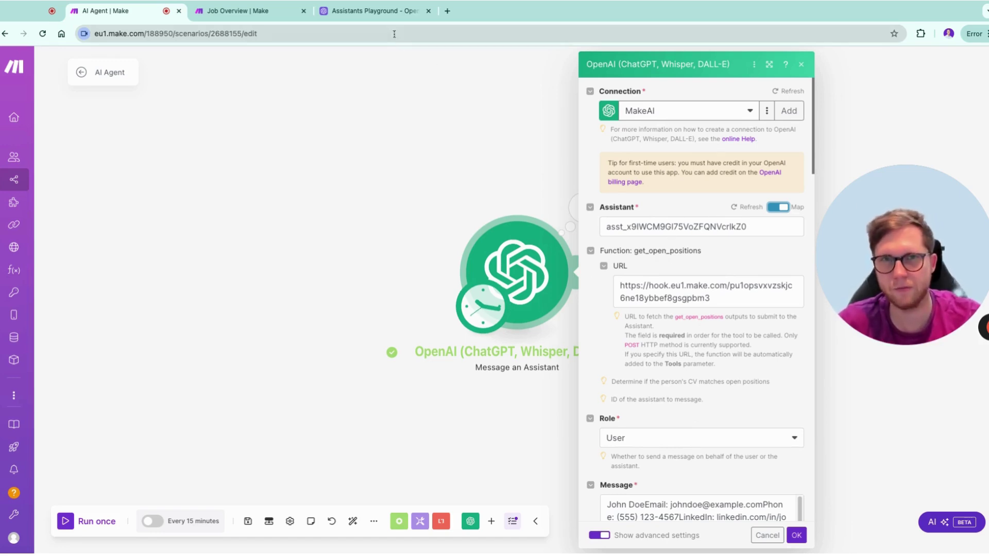
{"action": "left_click", "coordinate": [392, 13]}
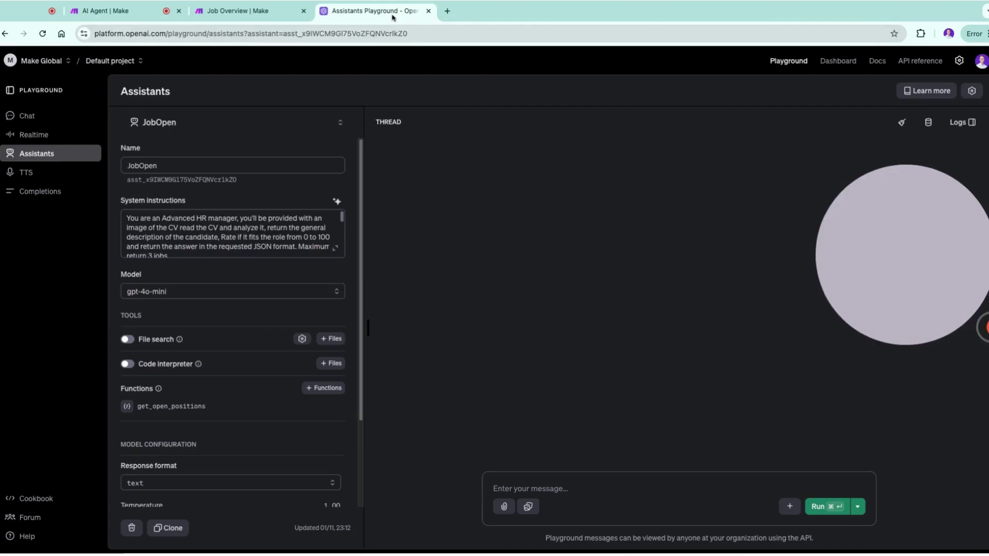
Read through the get_open_positions function JSON, then switch to the Job Overview scenario
{"action": "left_click", "coordinate": [179, 410]}
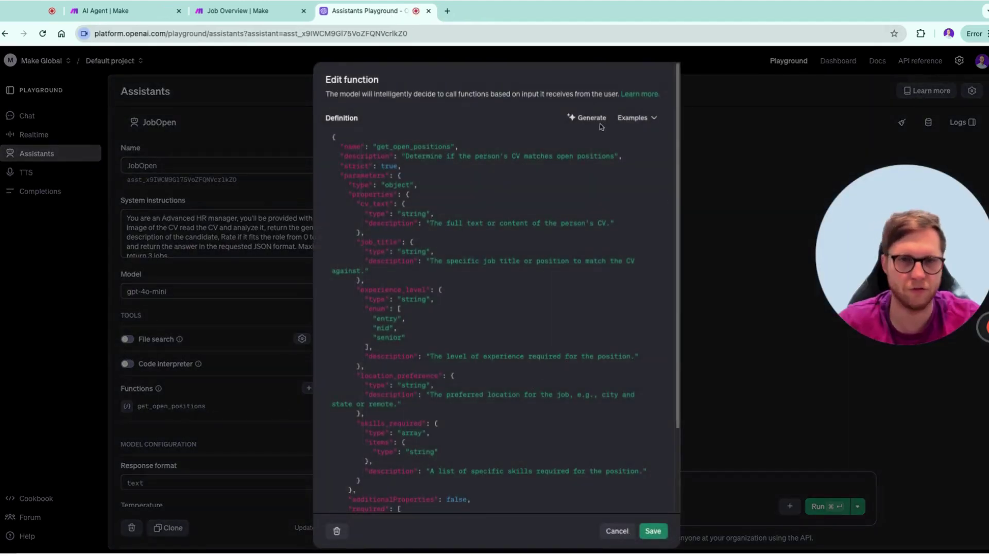
{"action": "scroll", "coordinate": [493, 332], "scroll_direction": "down", "scroll_amount": 4}
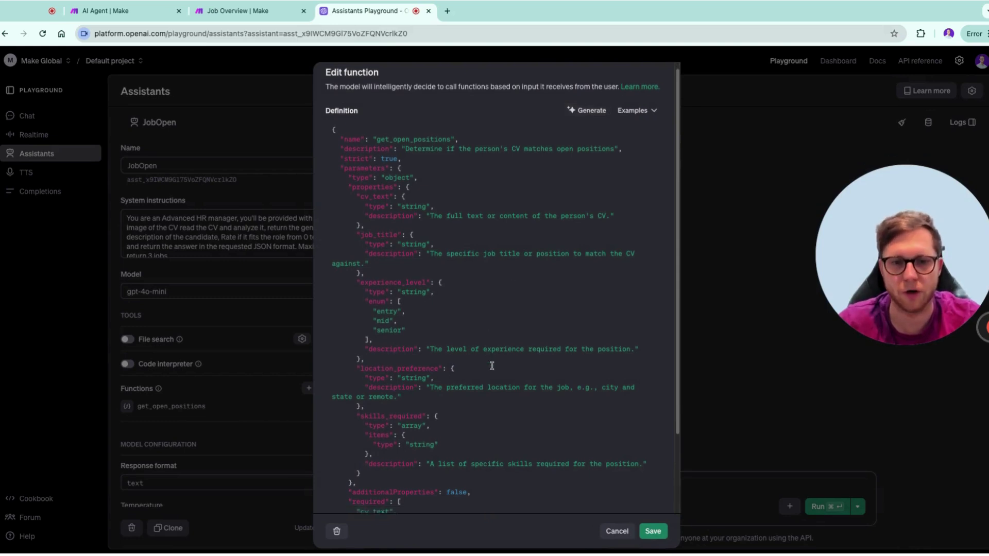
{"action": "scroll", "coordinate": [494, 366], "scroll_direction": "up", "scroll_amount": 4}
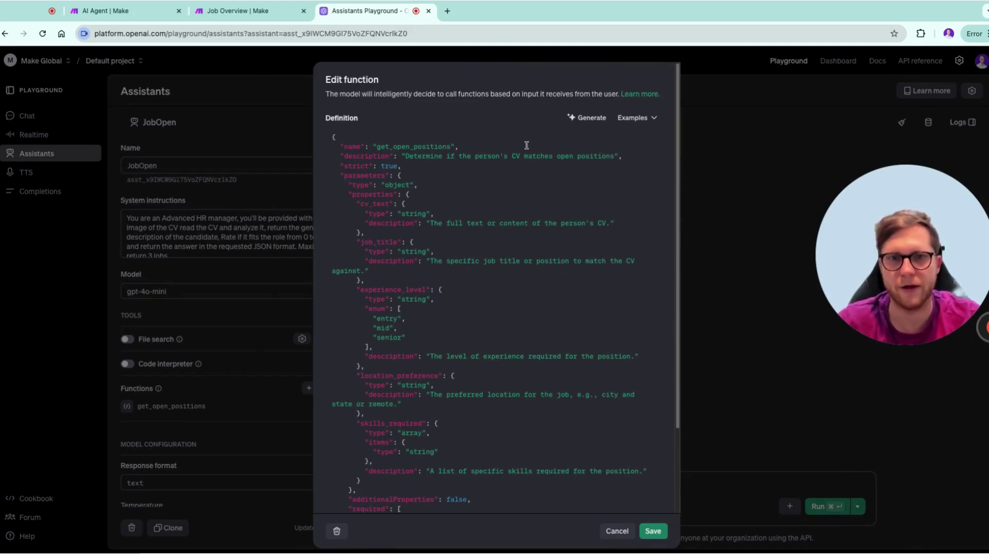
{"action": "scroll", "coordinate": [512, 398], "scroll_direction": "down", "scroll_amount": 3}
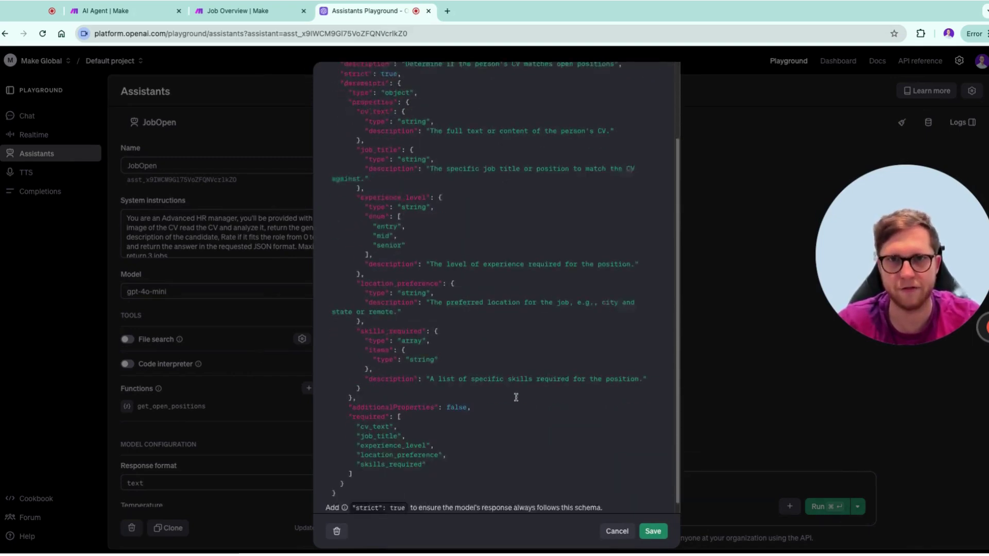
{"action": "left_click", "coordinate": [251, 14]}
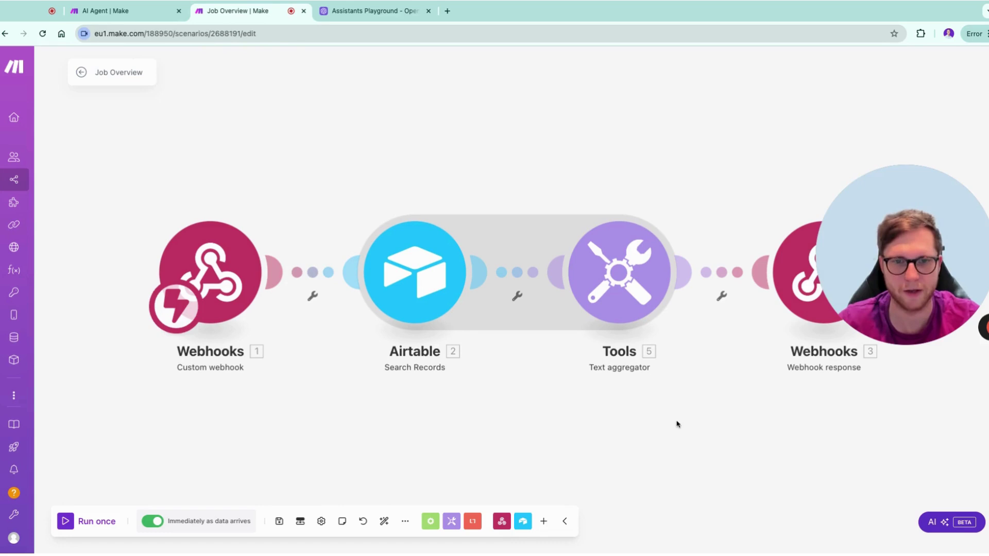
Check the Text aggregator settings in the Job Overview scenario
{"action": "scroll", "coordinate": [675, 423], "scroll_direction": "down", "scroll_amount": 2}
{"action": "scroll", "coordinate": [675, 424], "scroll_direction": "right", "scroll_amount": 2}
{"action": "left_click", "coordinate": [592, 265]}
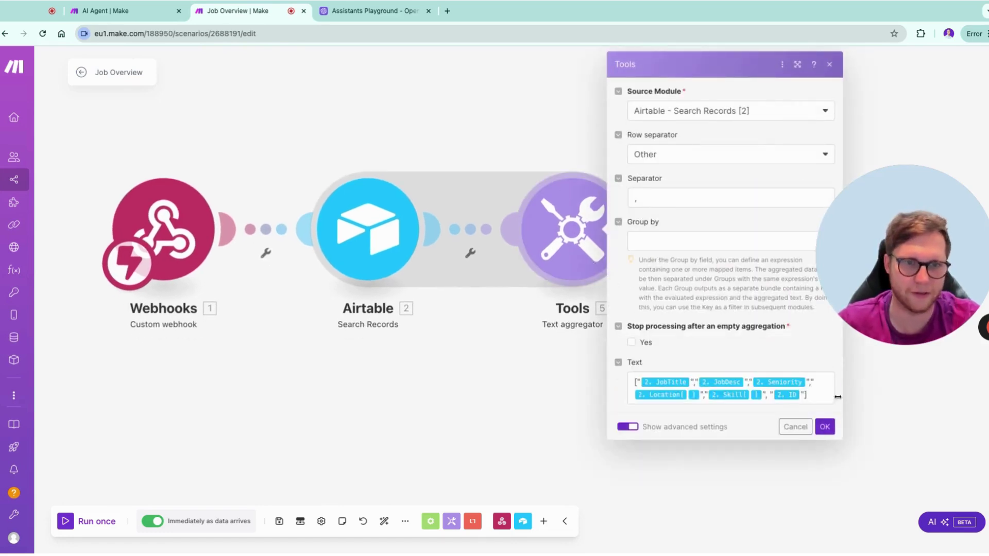
{"action": "left_click", "coordinate": [519, 392]}
Run the Airtable Search Records module alone, then bring up the webhook response settings
{"action": "right_click", "coordinate": [381, 256]}
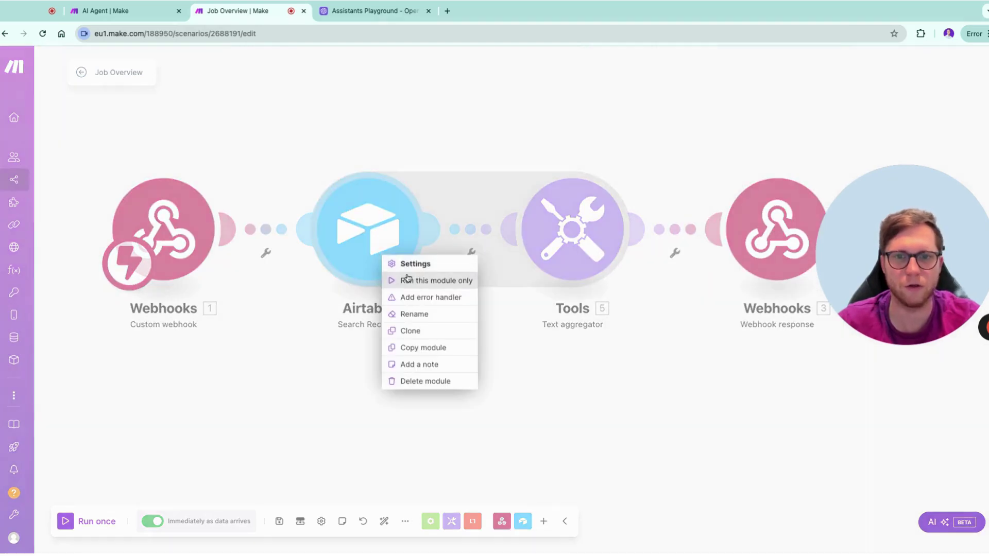
{"action": "left_click", "coordinate": [407, 279]}
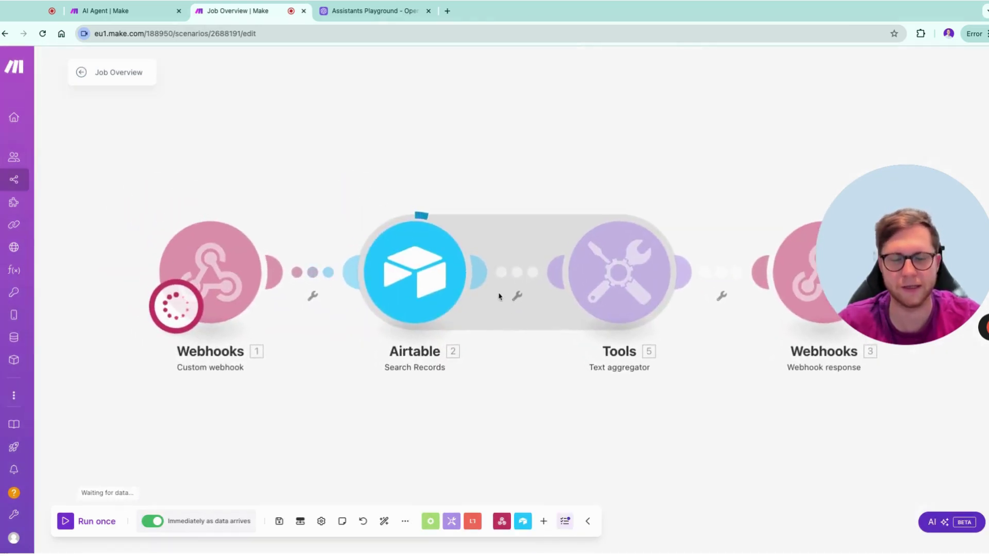
{"action": "scroll", "coordinate": [692, 350], "scroll_direction": "down", "scroll_amount": 10}
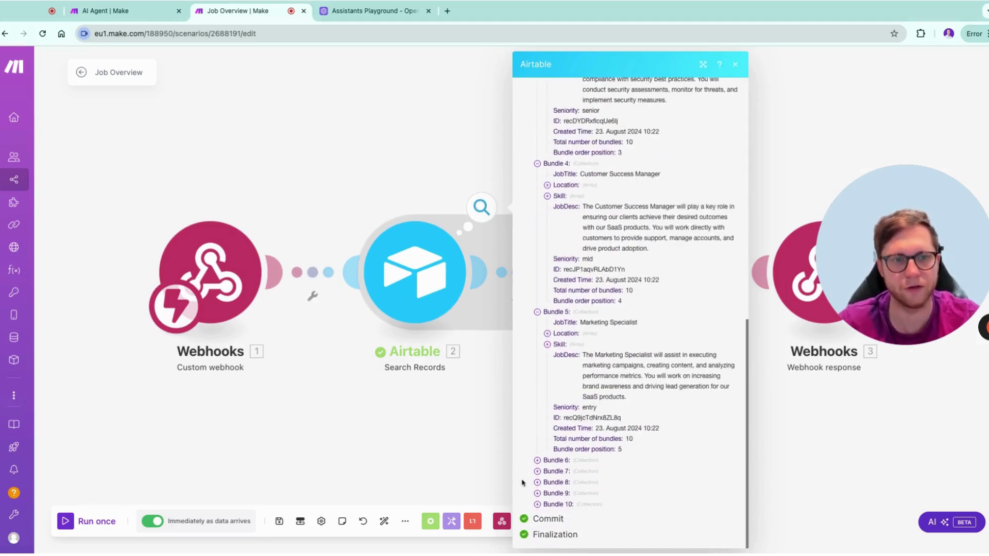
{"action": "left_click", "coordinate": [841, 444]}
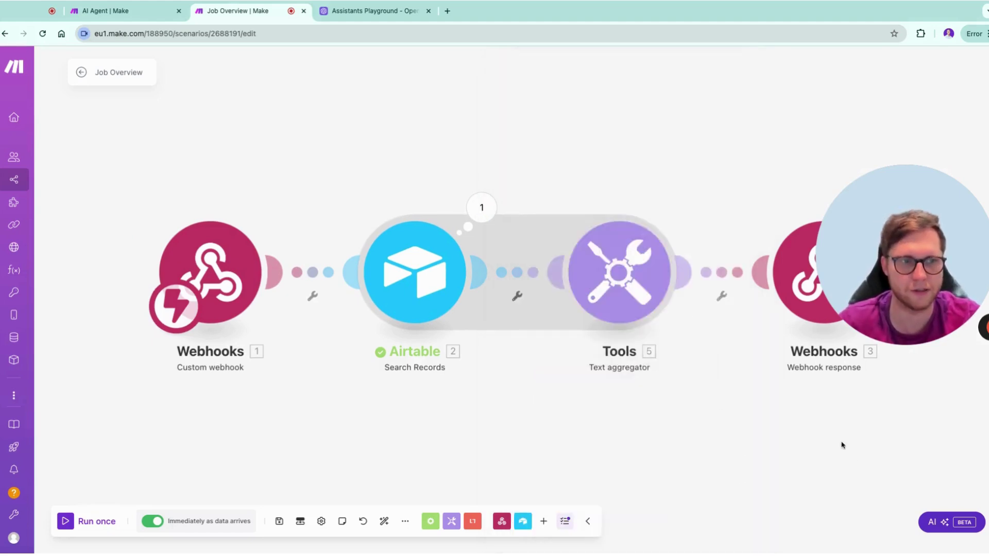
{"action": "left_click_drag", "start_coordinate": [841, 443], "coordinate": [626, 406]}
{"action": "left_click", "coordinate": [629, 253]}
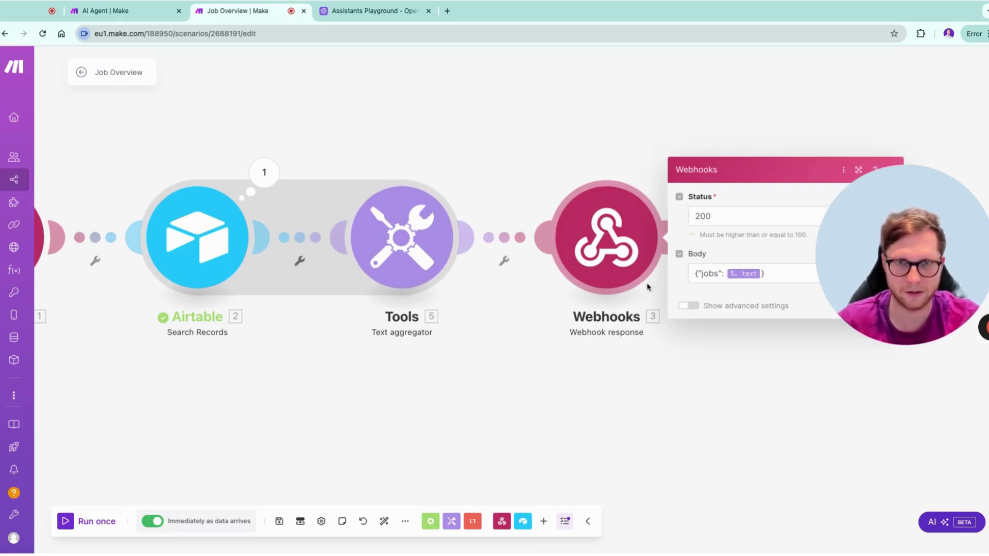
Review the get_open_positions parameters from the top, checking the Job Overview scenario in between
{"action": "left_click", "coordinate": [344, 21]}
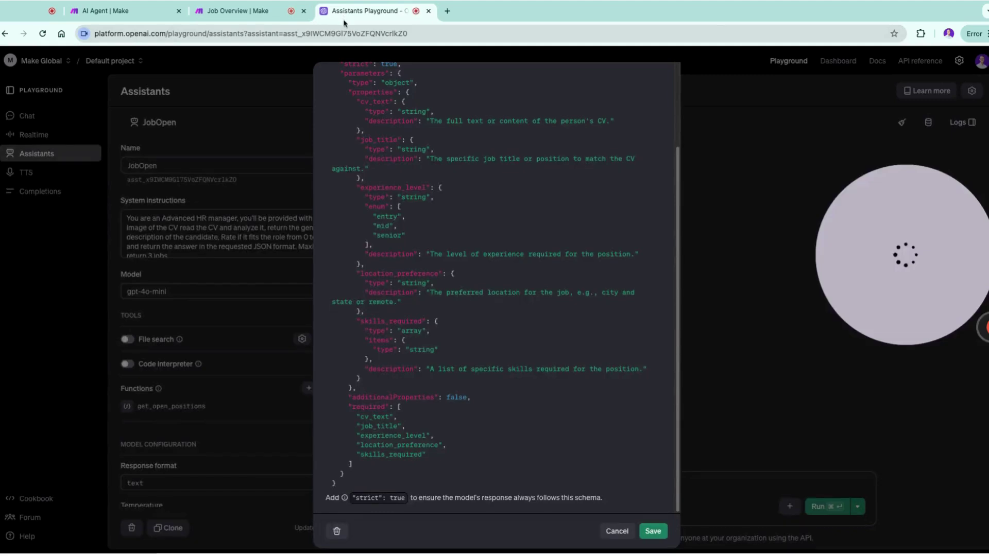
{"action": "scroll", "coordinate": [503, 286], "scroll_direction": "up", "scroll_amount": 3}
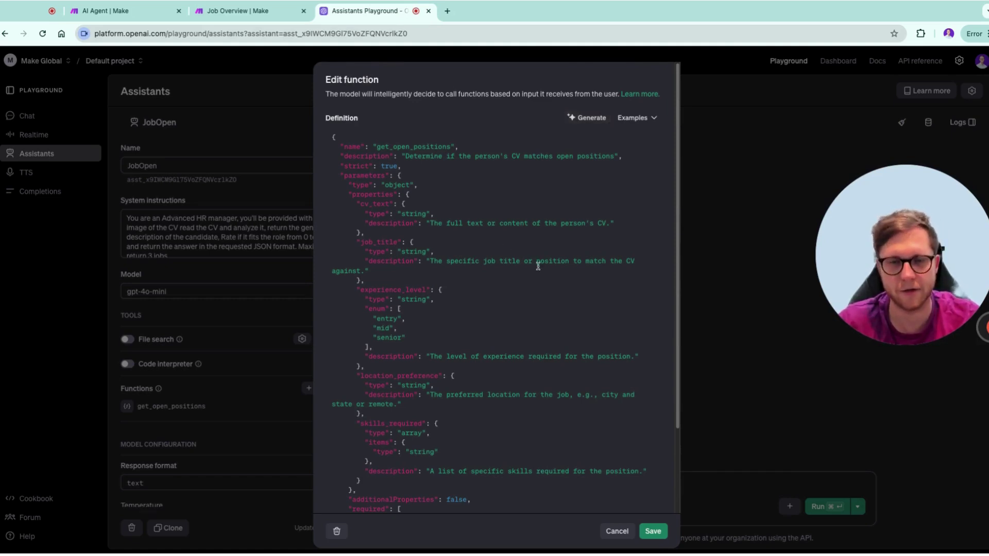
{"action": "left_click", "coordinate": [227, 14]}
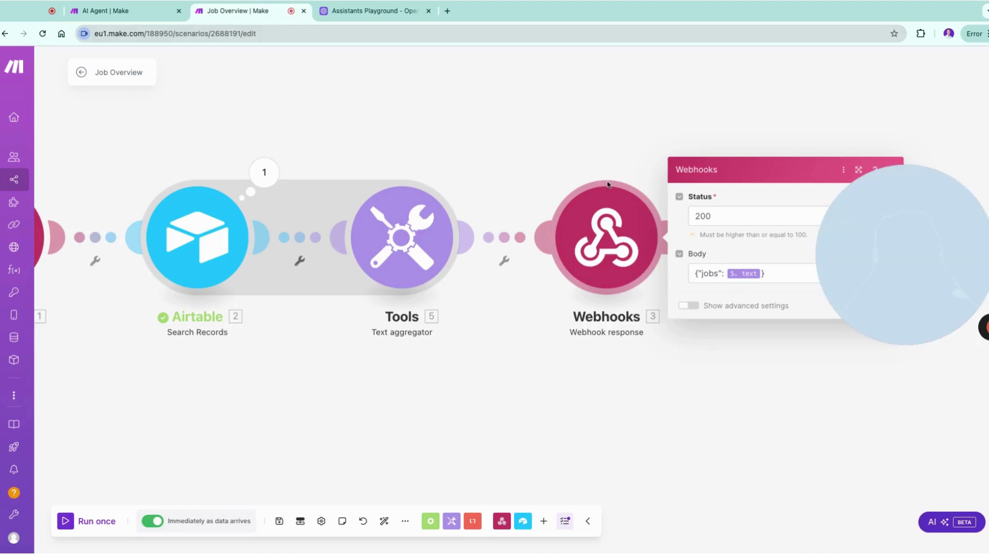
{"action": "left_click", "coordinate": [407, 12]}
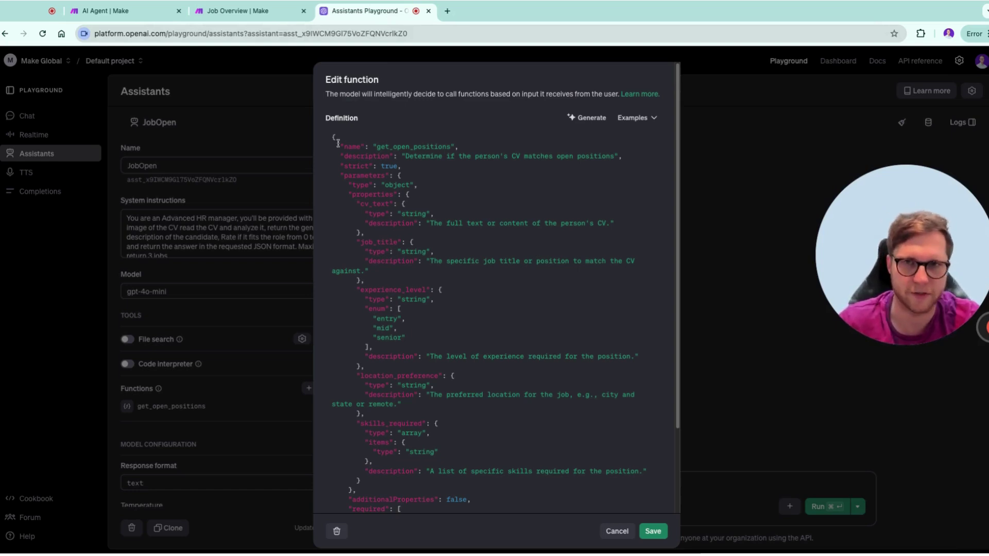
Back in Job Overview, close the webhook response settings panel
{"action": "left_click", "coordinate": [292, 12]}
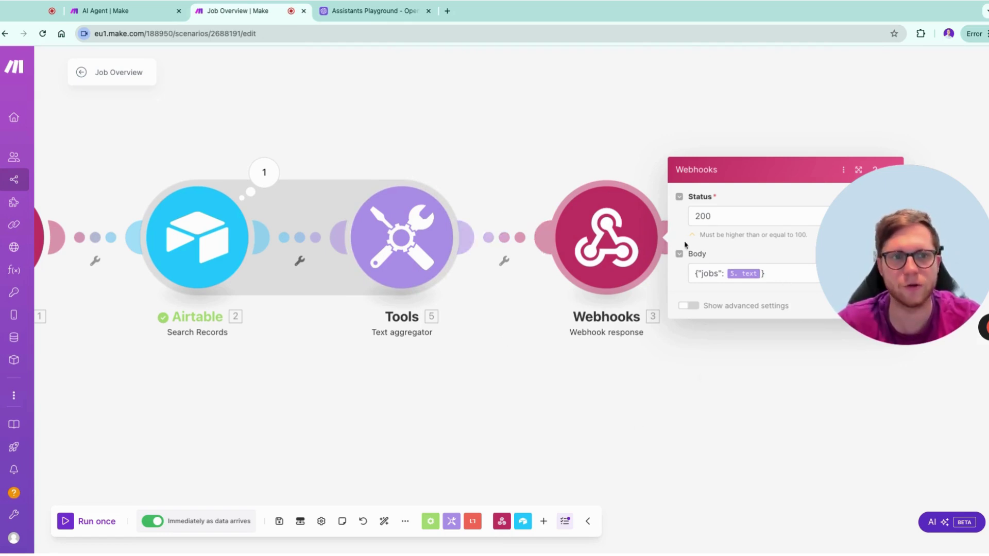
{"action": "left_click", "coordinate": [525, 421]}
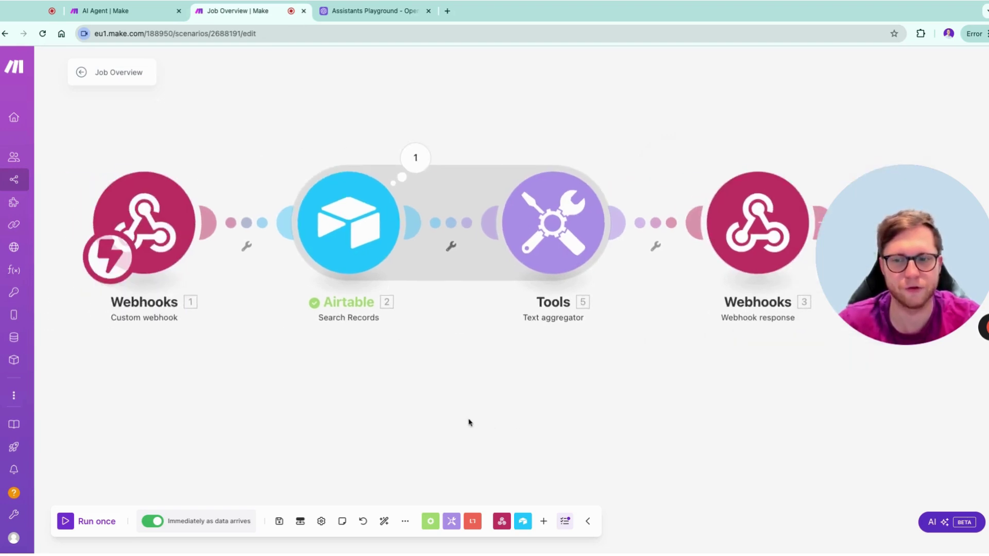
Copy the Job Overview webhook address and load it in a new Chrome tab
{"action": "left_click", "coordinate": [164, 196]}
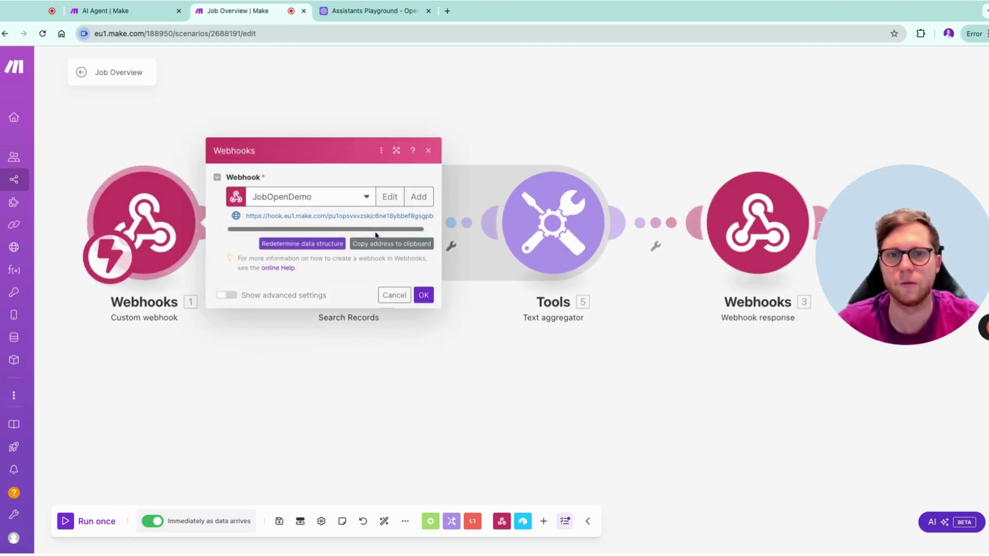
{"action": "left_click", "coordinate": [390, 243]}
{"action": "left_click", "coordinate": [448, 11]}
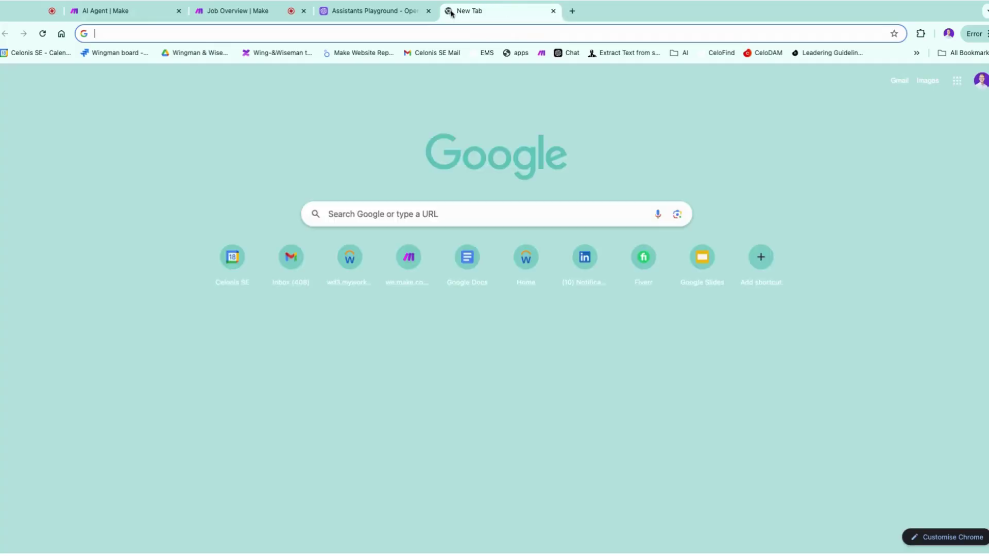
{"action": "key", "text": "Return"}
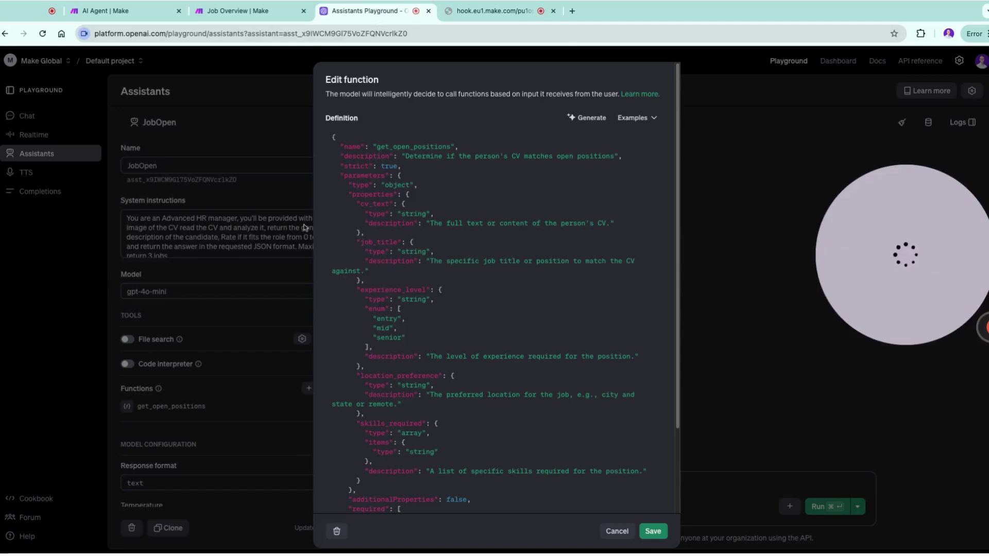
Draft a Generate prompt 'build the function based on this JSON' with the jobs JSON, dismiss it, and save
{"action": "left_click", "coordinate": [587, 119]}
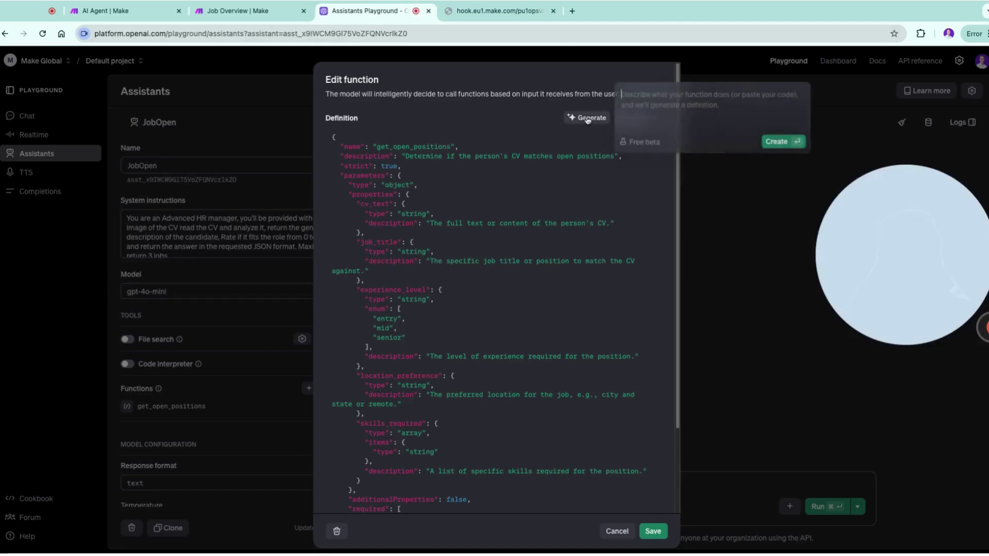
{"action": "type", "text": "build "}
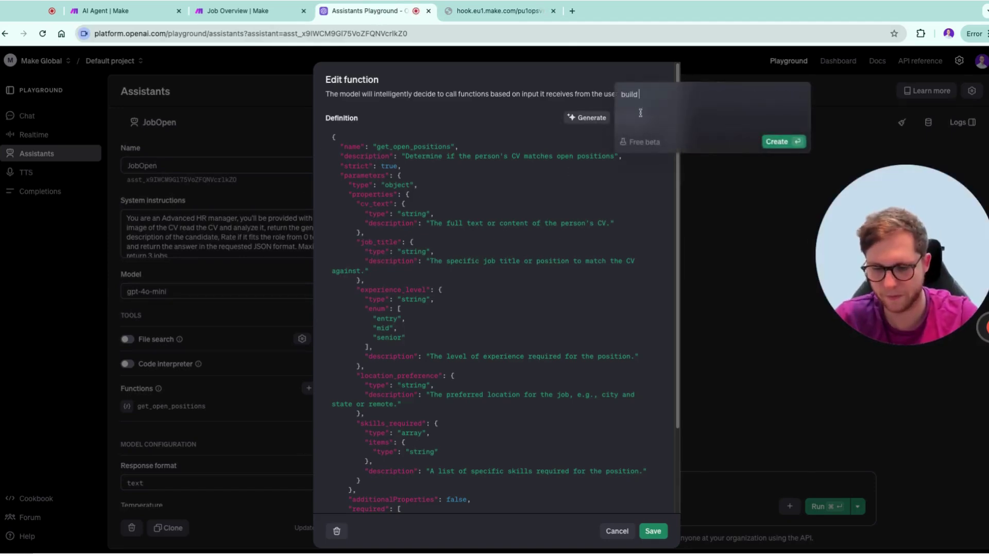
{"action": "type", "text": "the function bas"}
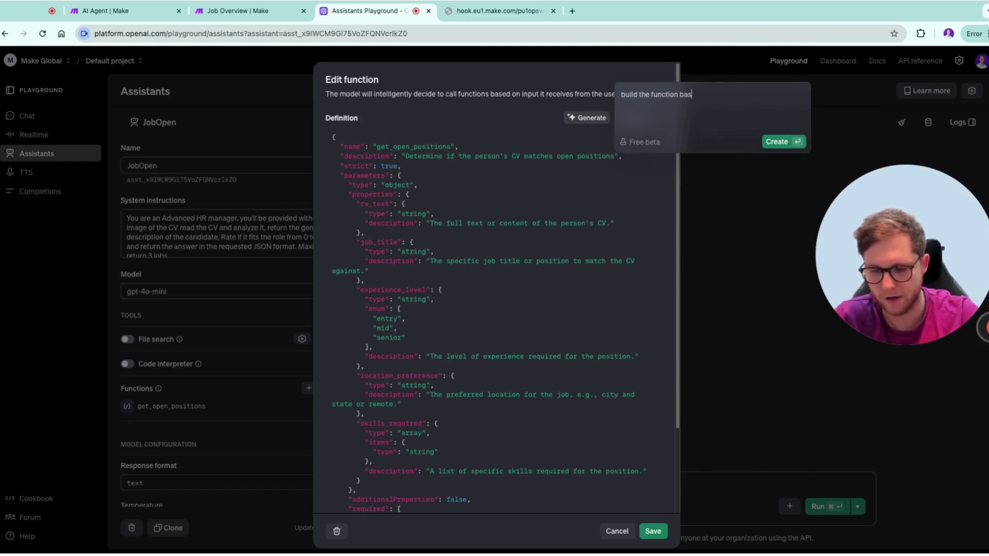
{"action": "type", "text": "ed on this JSON"}
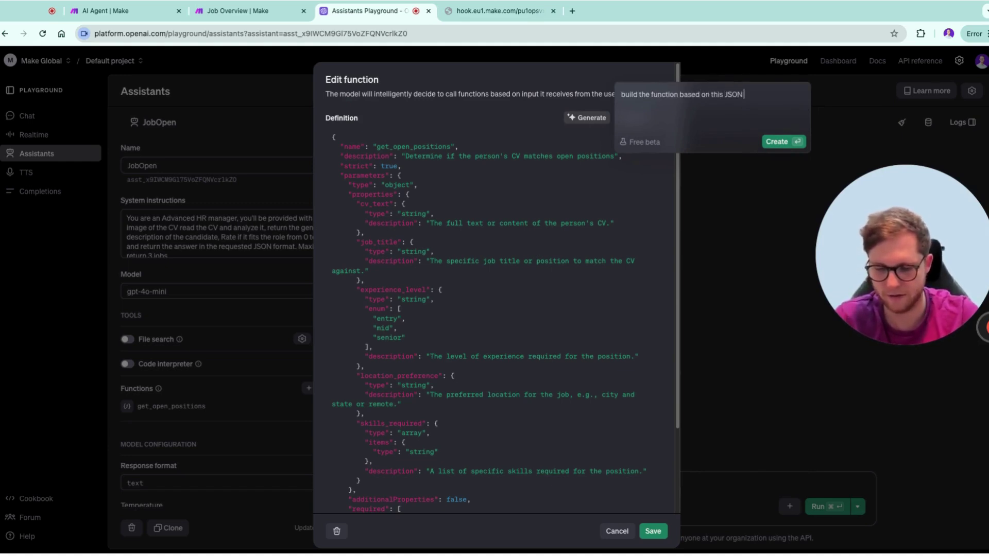
{"action": "key", "text": "super+v"}
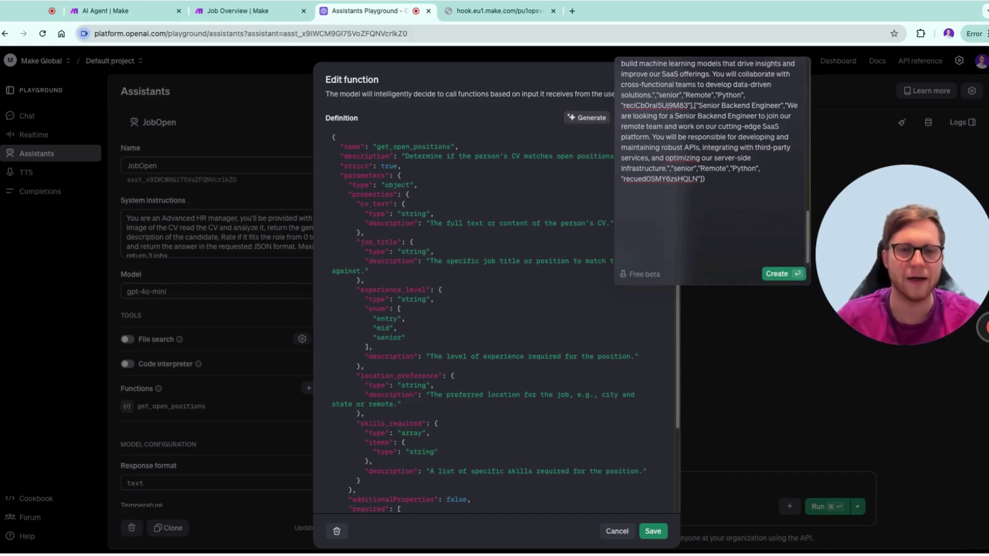
{"action": "scroll", "coordinate": [709, 222], "scroll_direction": "up", "scroll_amount": 10}
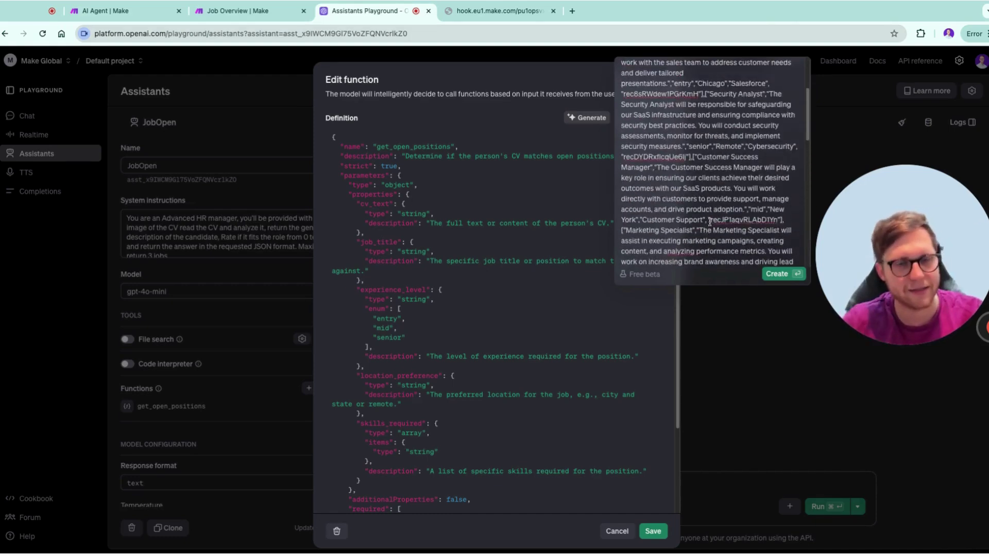
{"action": "scroll", "coordinate": [709, 222], "scroll_direction": "up", "scroll_amount": 5}
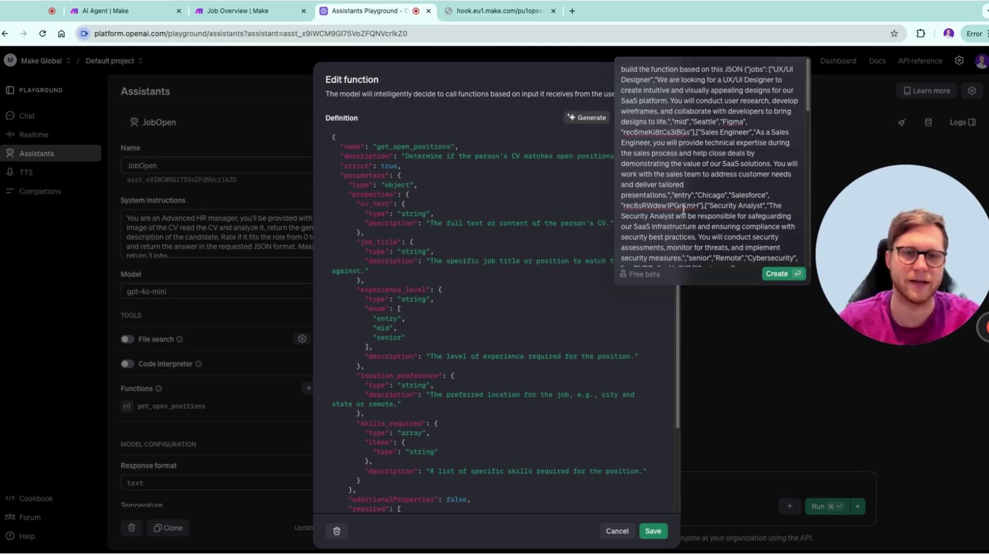
{"action": "left_click", "coordinate": [580, 344]}
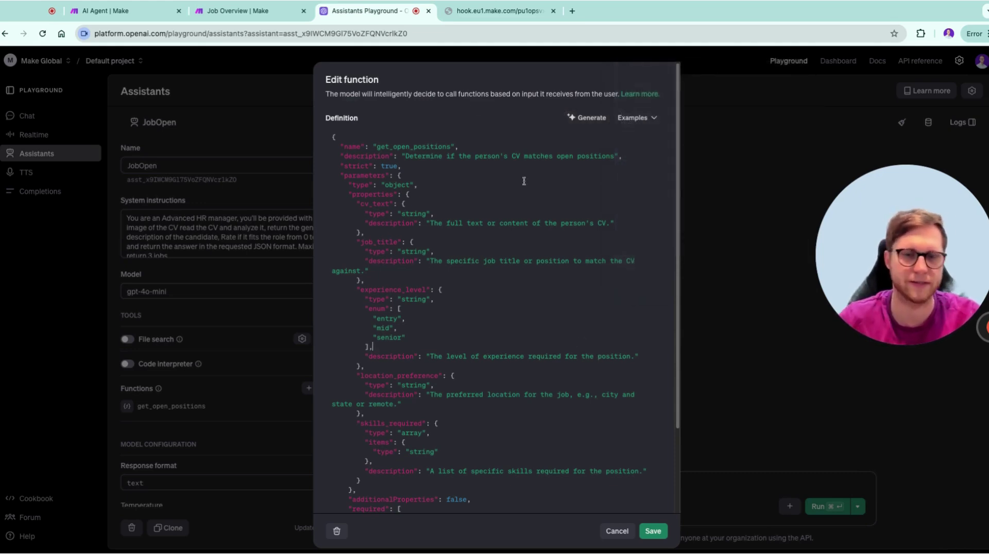
{"action": "left_click", "coordinate": [652, 532]}
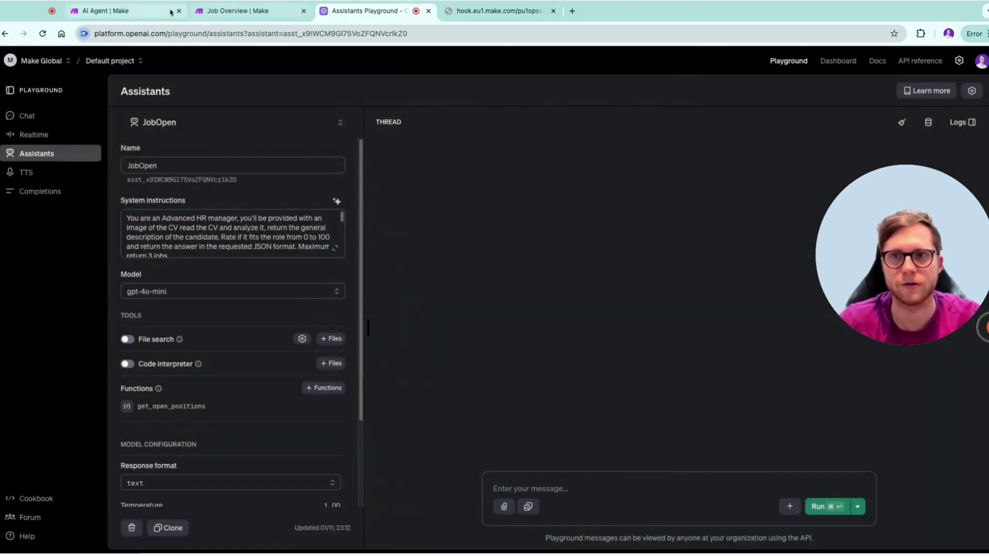
In the AI Agent's Message an Assistant module, review the get_open_positions URL and Message text in a widened panel
{"action": "left_click", "coordinate": [146, 13]}
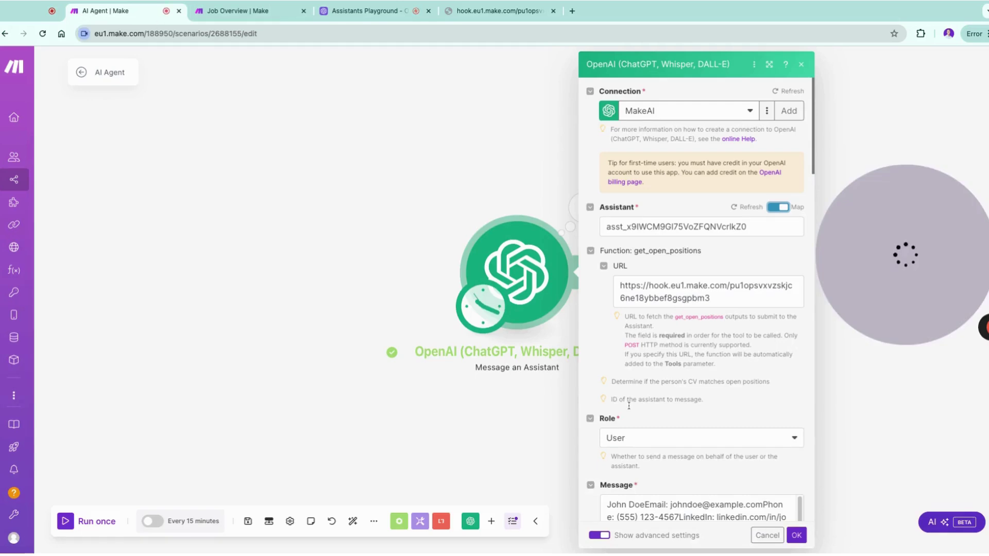
{"action": "left_click", "coordinate": [659, 292]}
{"action": "key", "text": "ctrl+a"}
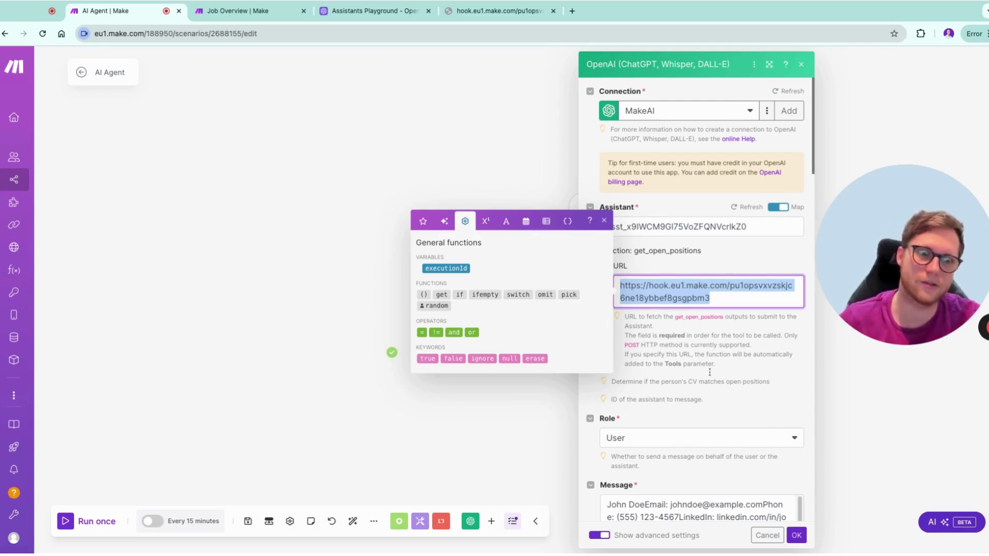
{"action": "scroll", "coordinate": [710, 381], "scroll_direction": "down", "scroll_amount": 2}
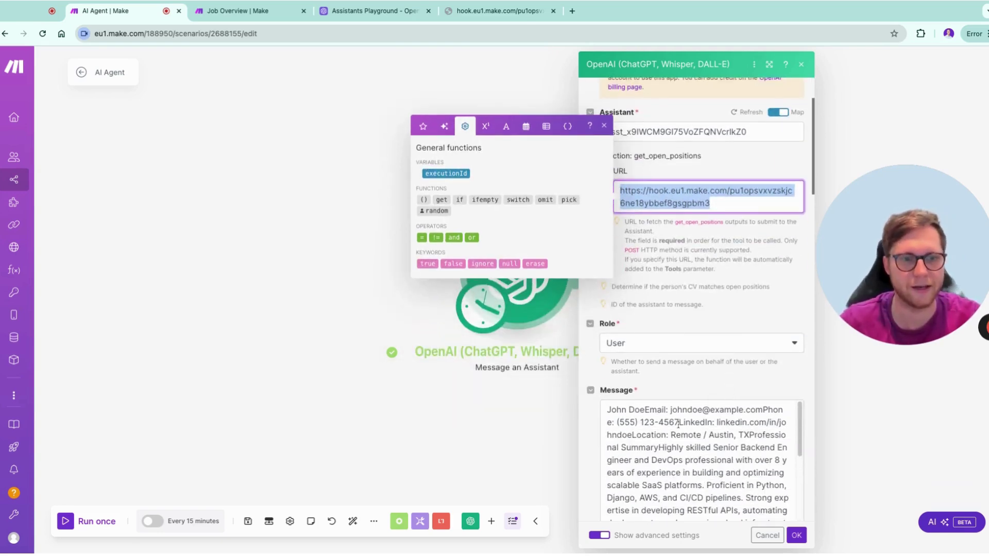
{"action": "scroll", "coordinate": [679, 423], "scroll_direction": "down", "scroll_amount": 1}
{"action": "scroll", "coordinate": [678, 424], "scroll_direction": "up", "scroll_amount": 1}
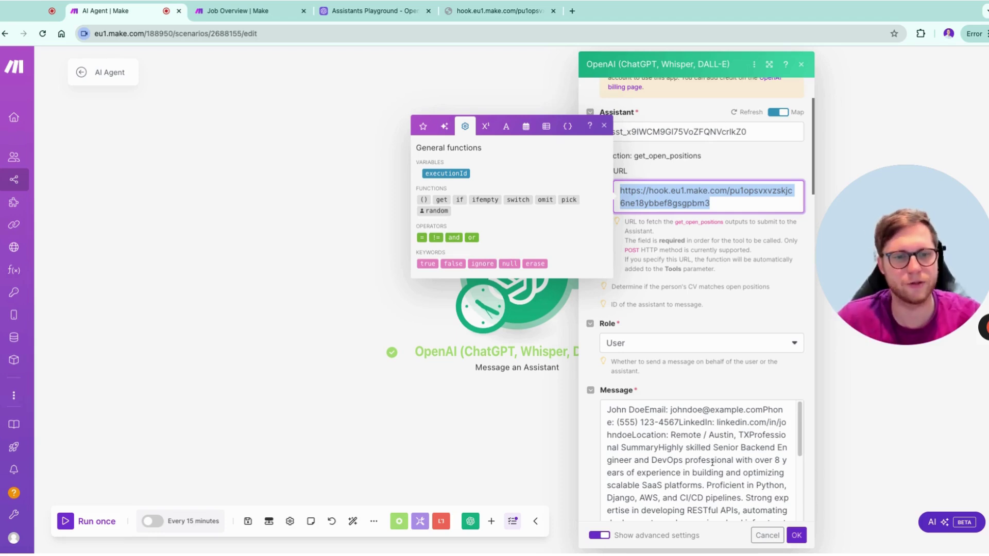
{"action": "scroll", "coordinate": [712, 462], "scroll_direction": "down", "scroll_amount": 3}
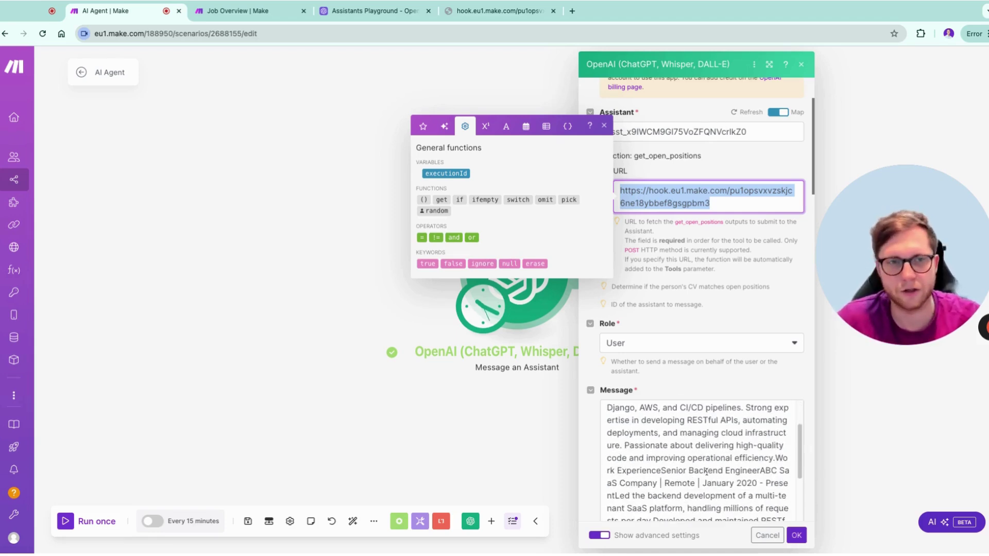
{"action": "scroll", "coordinate": [705, 472], "scroll_direction": "down", "scroll_amount": 8}
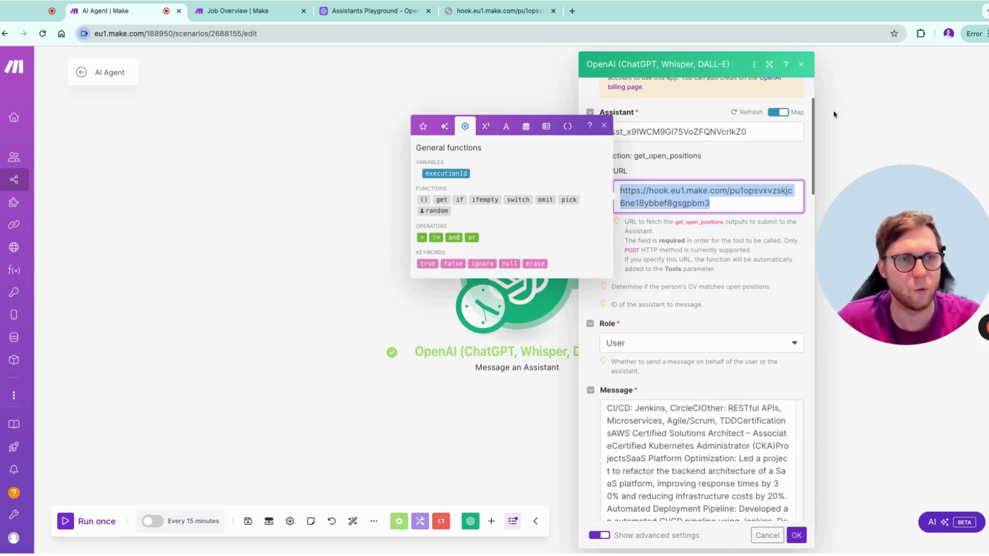
{"action": "left_click", "coordinate": [769, 64]}
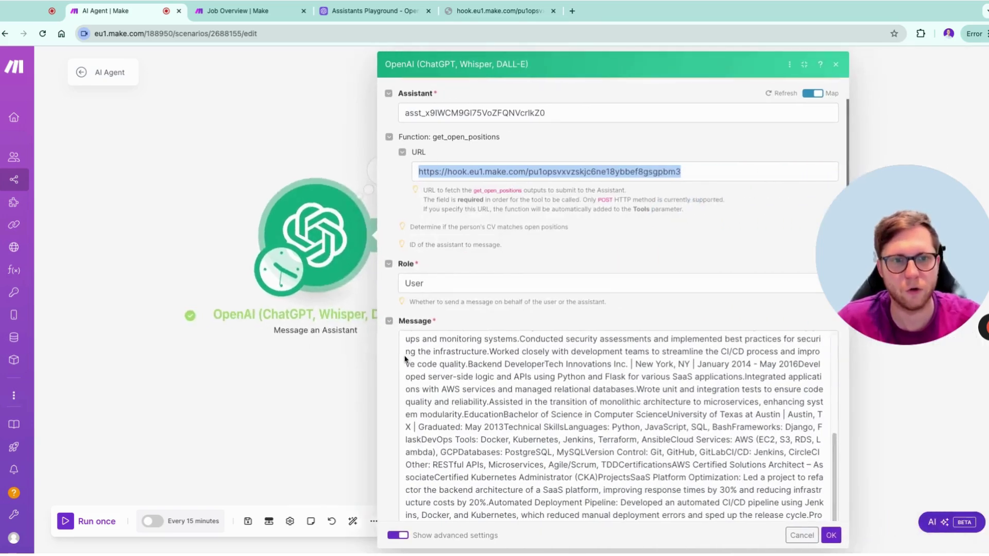
{"action": "scroll", "coordinate": [644, 445], "scroll_direction": "up", "scroll_amount": 2}
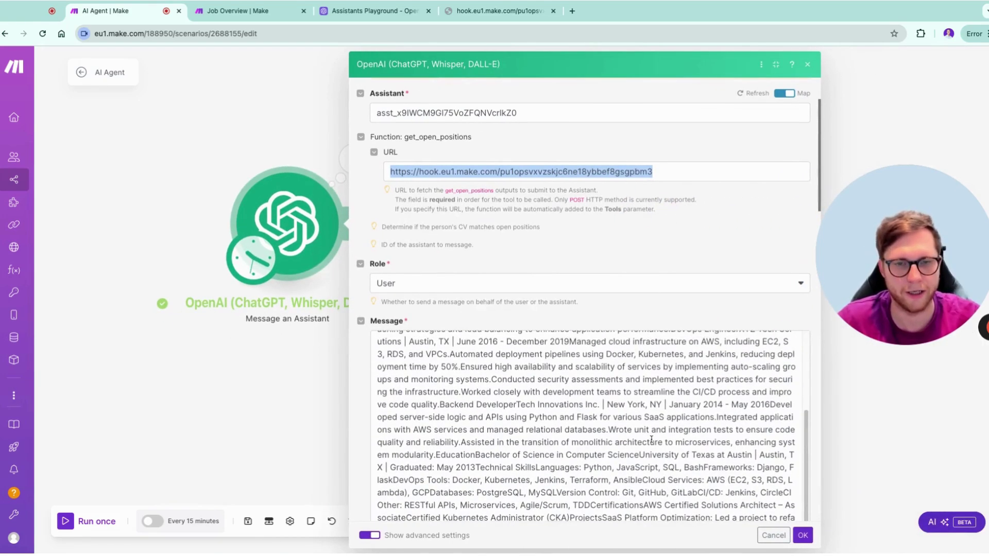
{"action": "scroll", "coordinate": [651, 439], "scroll_direction": "up", "scroll_amount": 10}
{"action": "scroll", "coordinate": [628, 262], "scroll_direction": "up", "scroll_amount": 2}
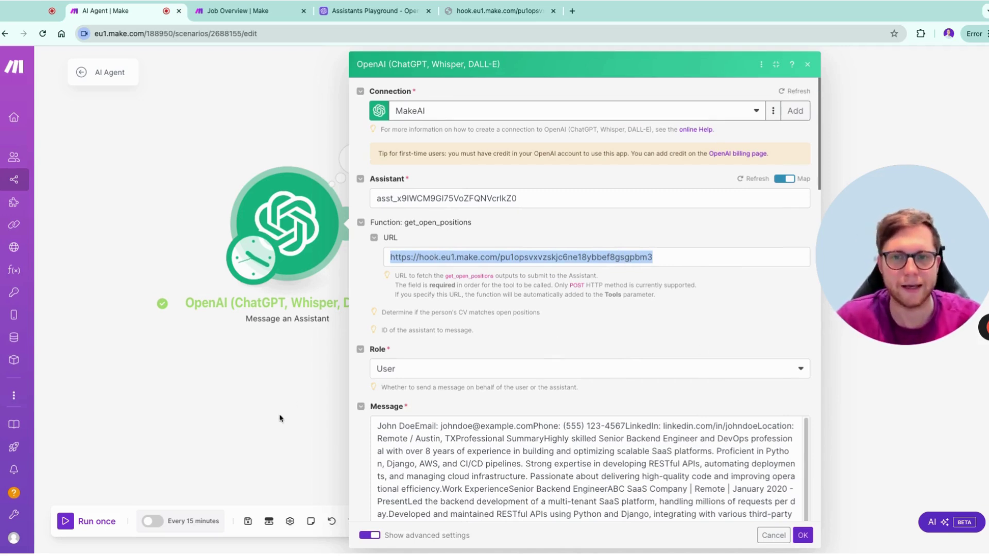
Inspect the Result JSON (Senior Backend Engineer 95, DevOps Engineer 90, Data Scientist 80) and select the first job's ID
{"action": "left_click", "coordinate": [307, 387]}
{"action": "left_click", "coordinate": [354, 159]}
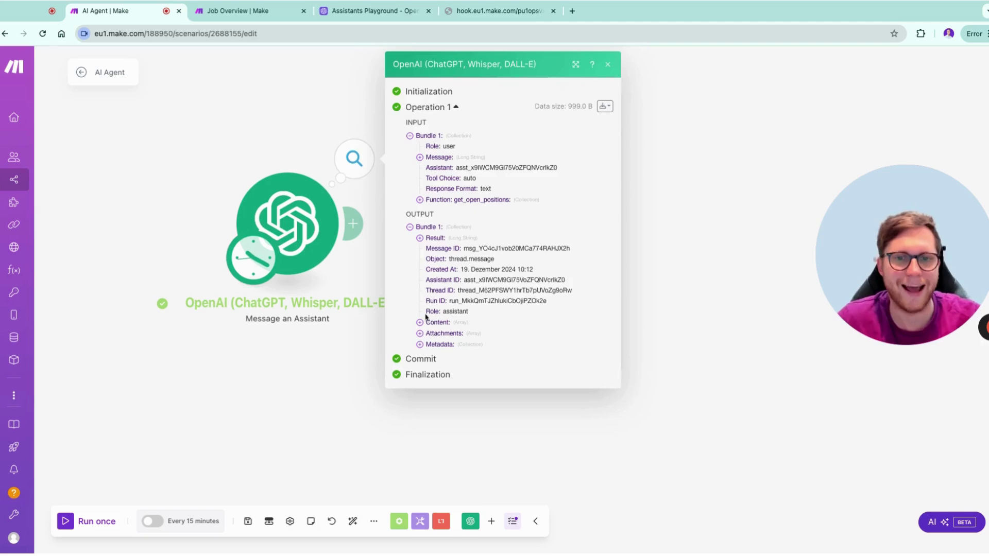
{"action": "left_click", "coordinate": [428, 238]}
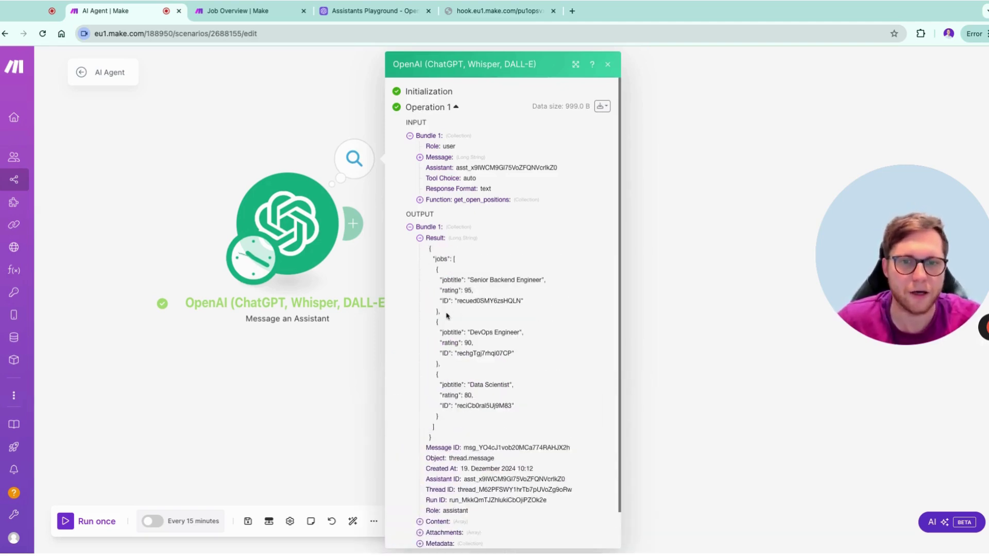
{"action": "left_click_drag", "start_coordinate": [447, 315], "coordinate": [430, 268]}
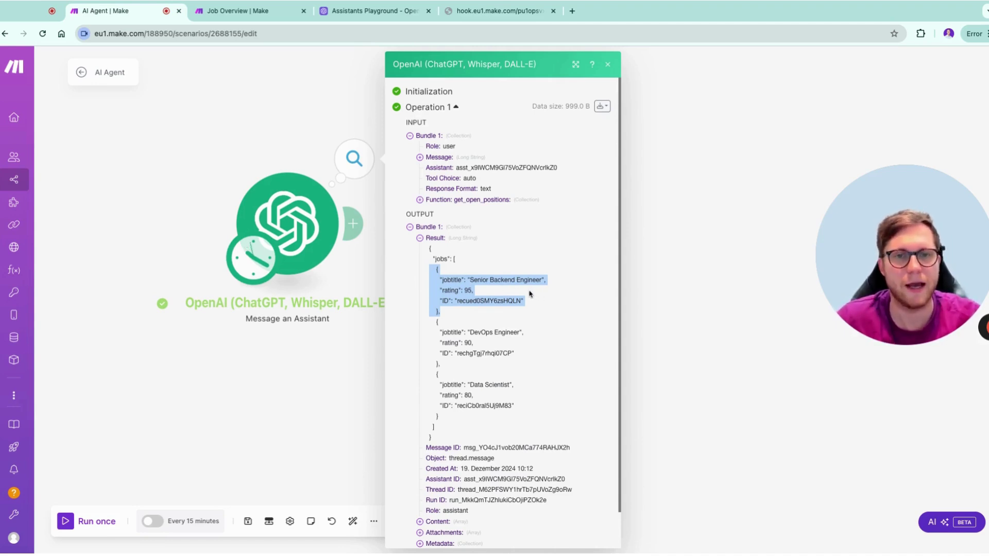
{"action": "double_click", "coordinate": [461, 302]}
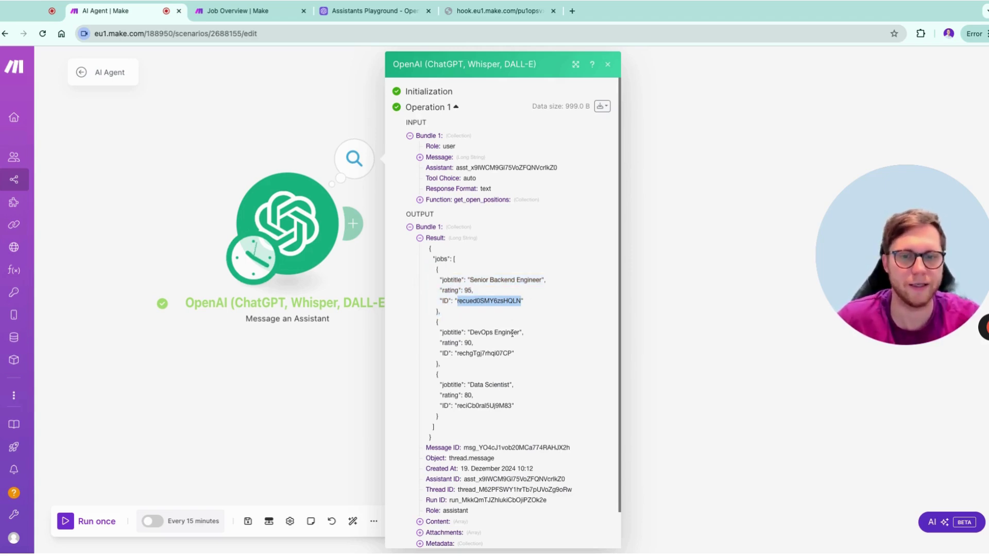